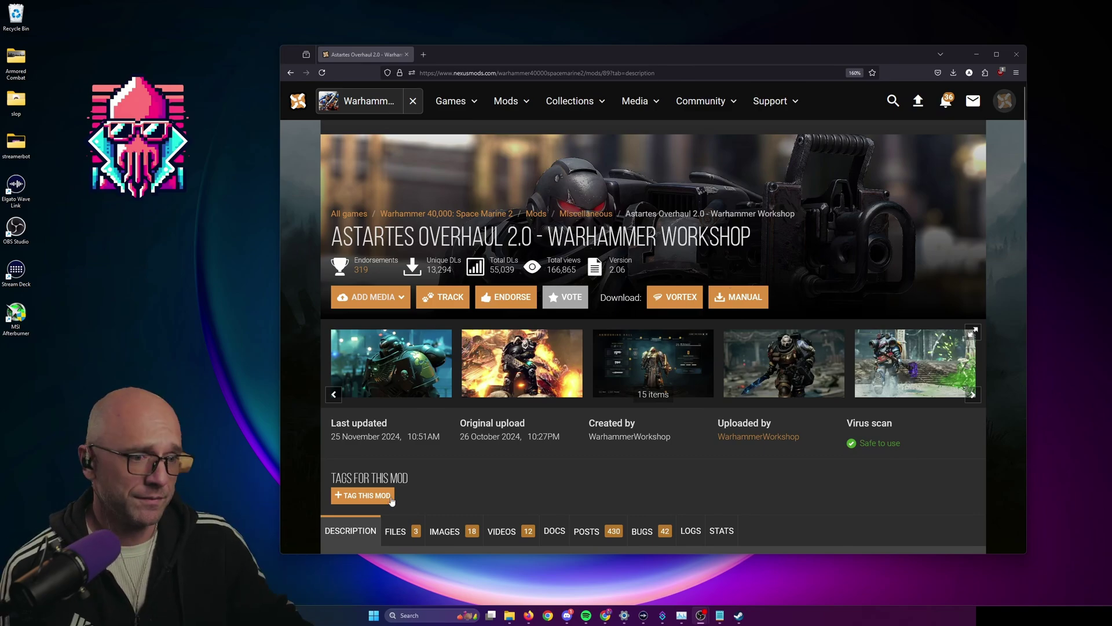
Start the slow manual download of the Astartes 2 Deathwatch Edition zip and cancel the duplicate download.
left_click(407, 532)
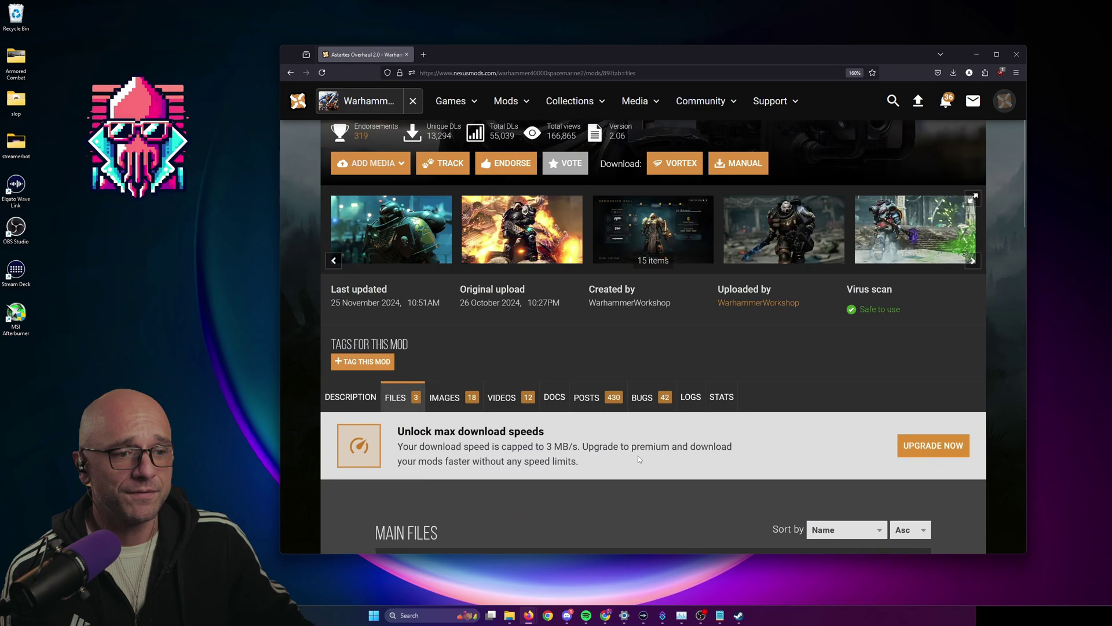
scroll(638, 455, "down", 5)
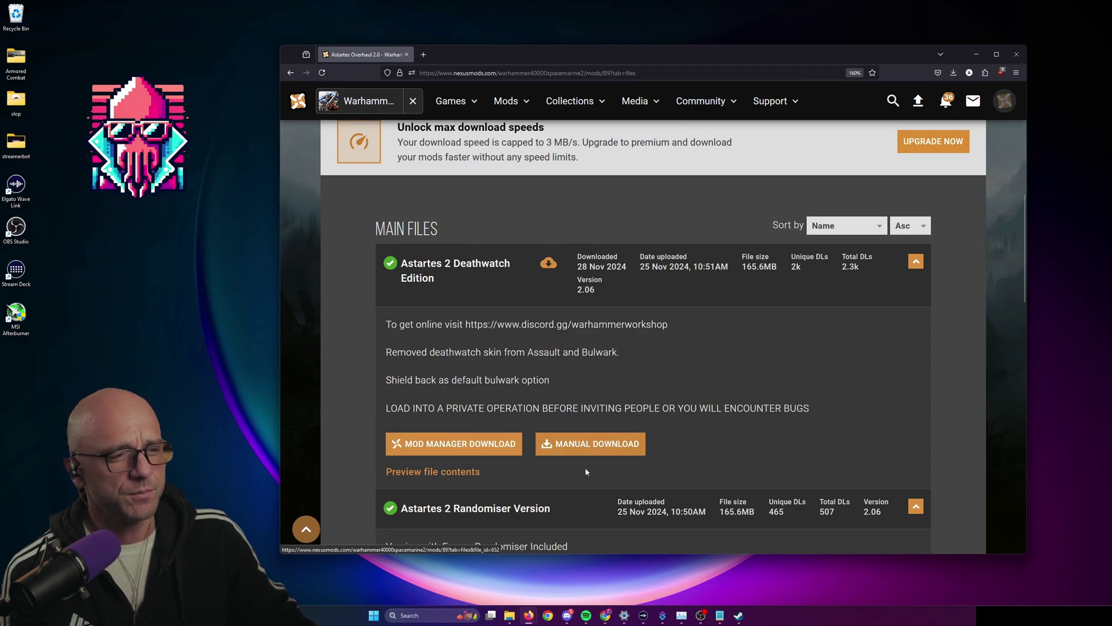
left_click(591, 451)
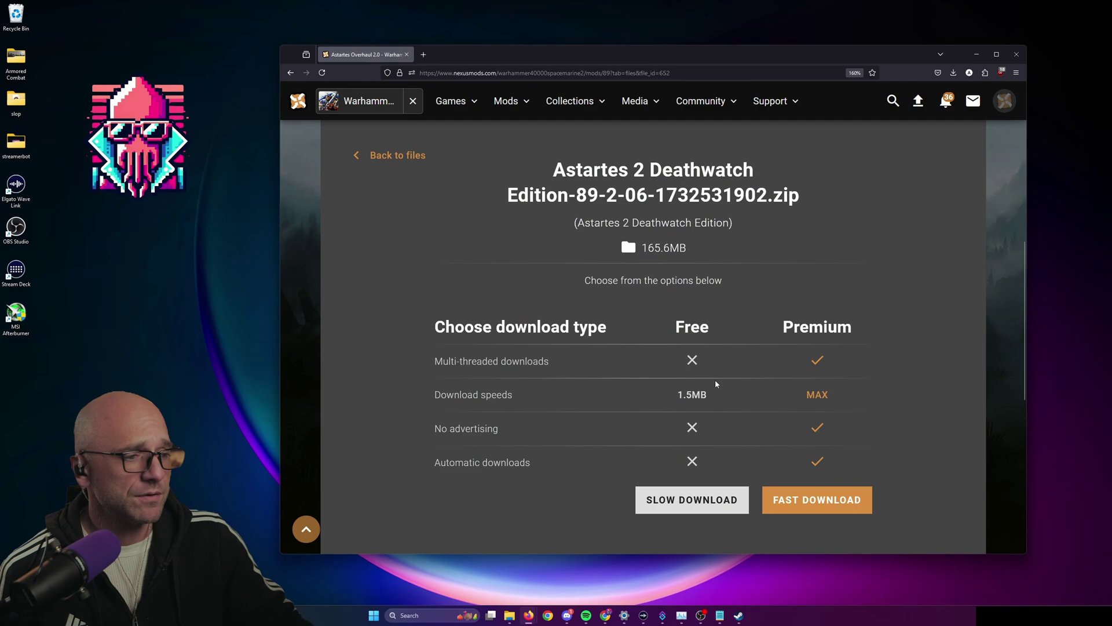
left_click(695, 506)
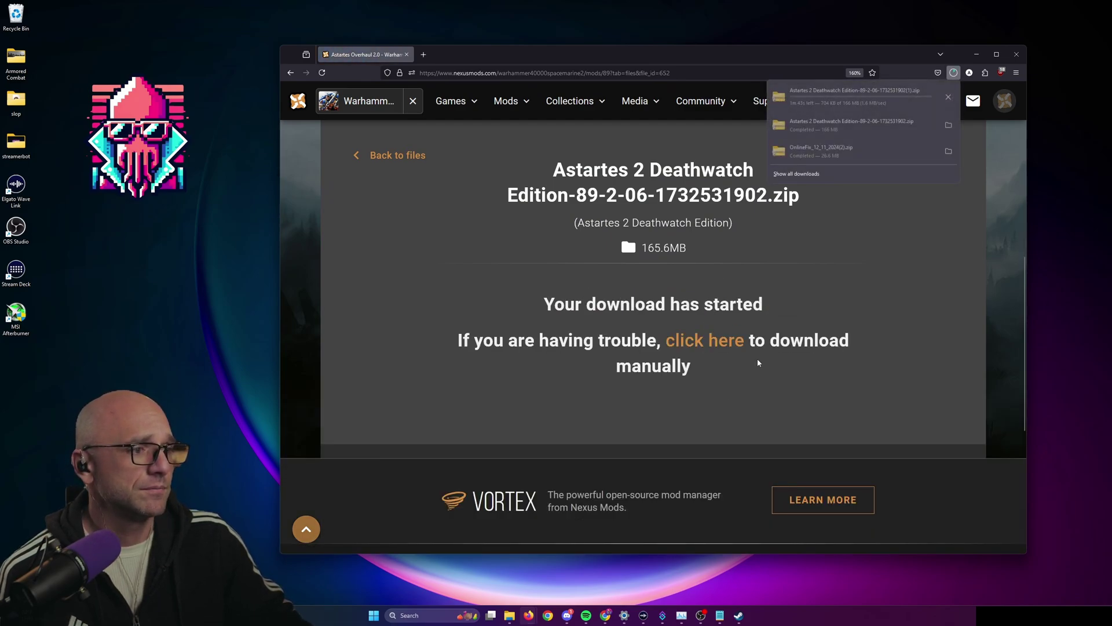
left_click(949, 97)
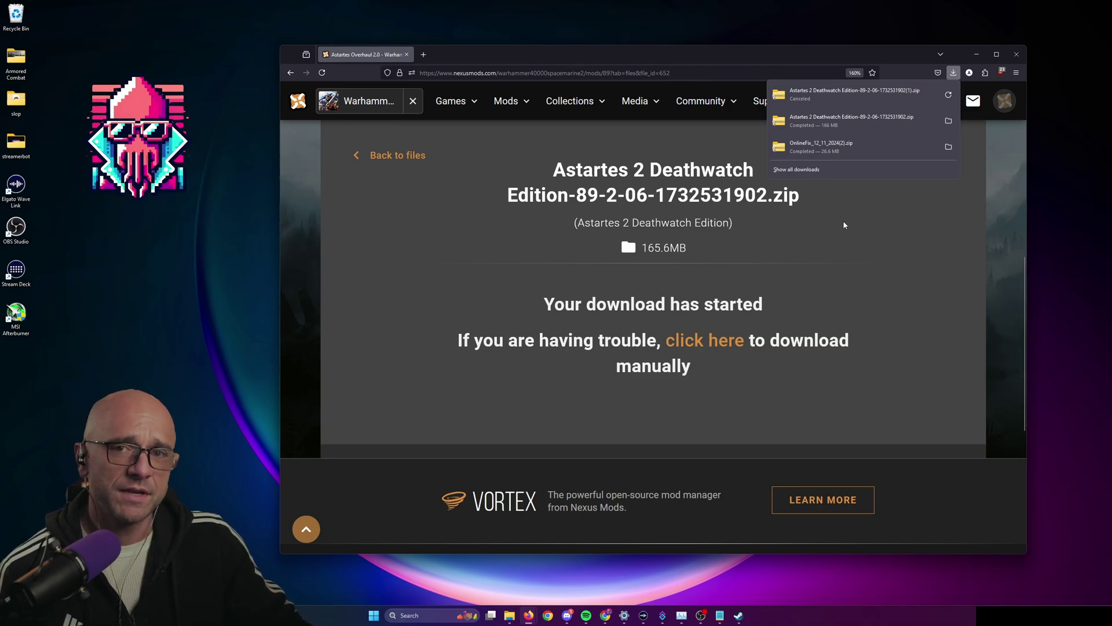
Return to the Astartes Overhaul 2.0 page and scroll its Description to the modding Discord section.
left_click(824, 244)
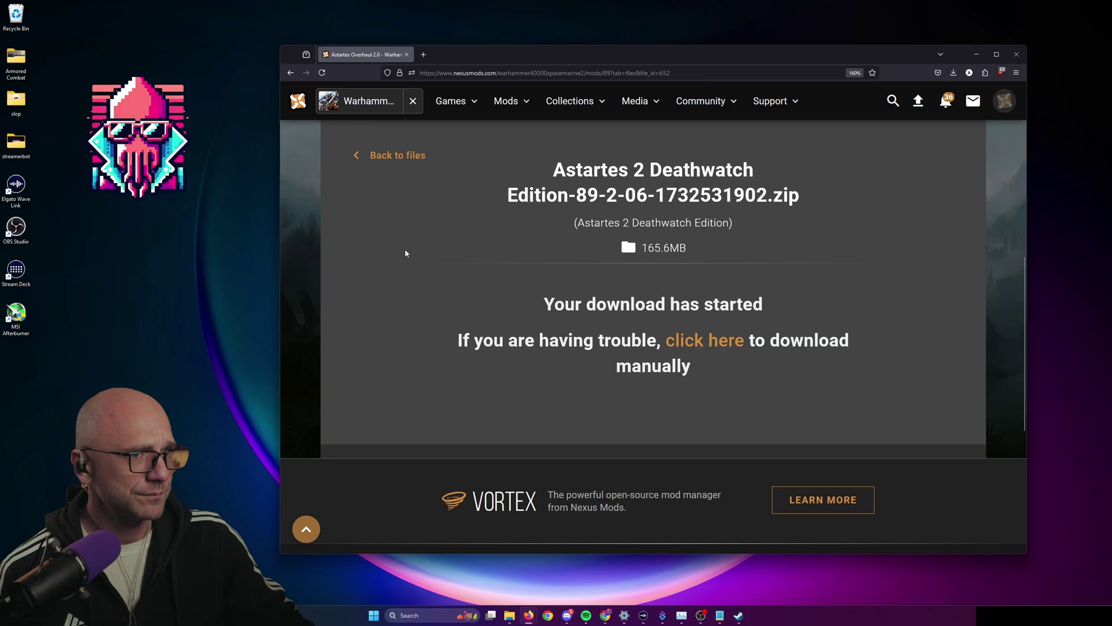
key("alt+Left")
key("alt+Left")
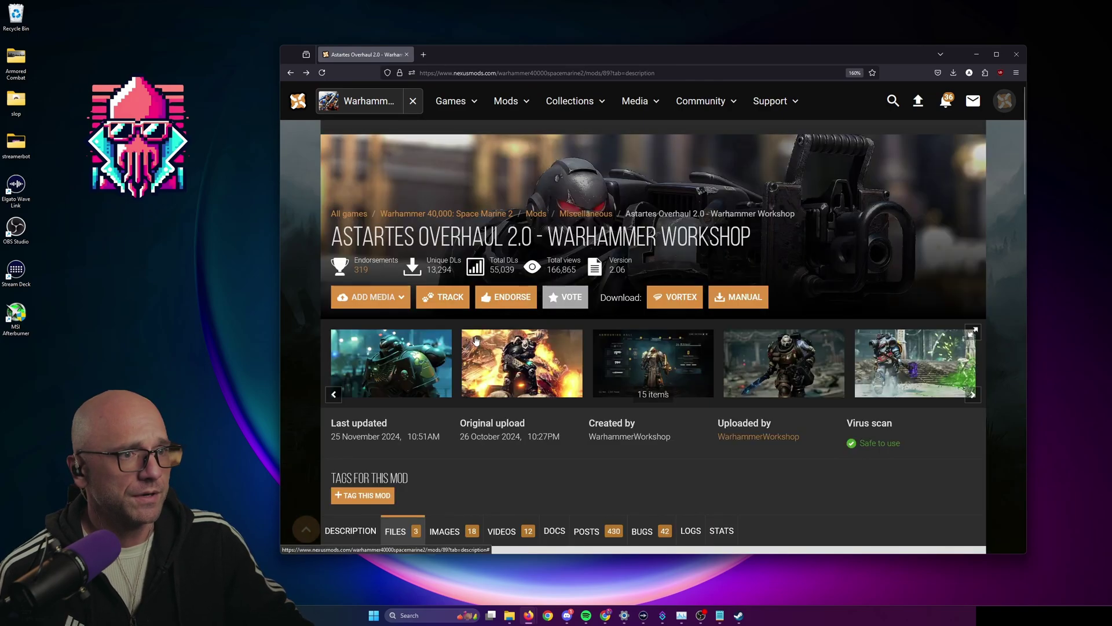
left_click(352, 529)
scroll(670, 357, "down", 15)
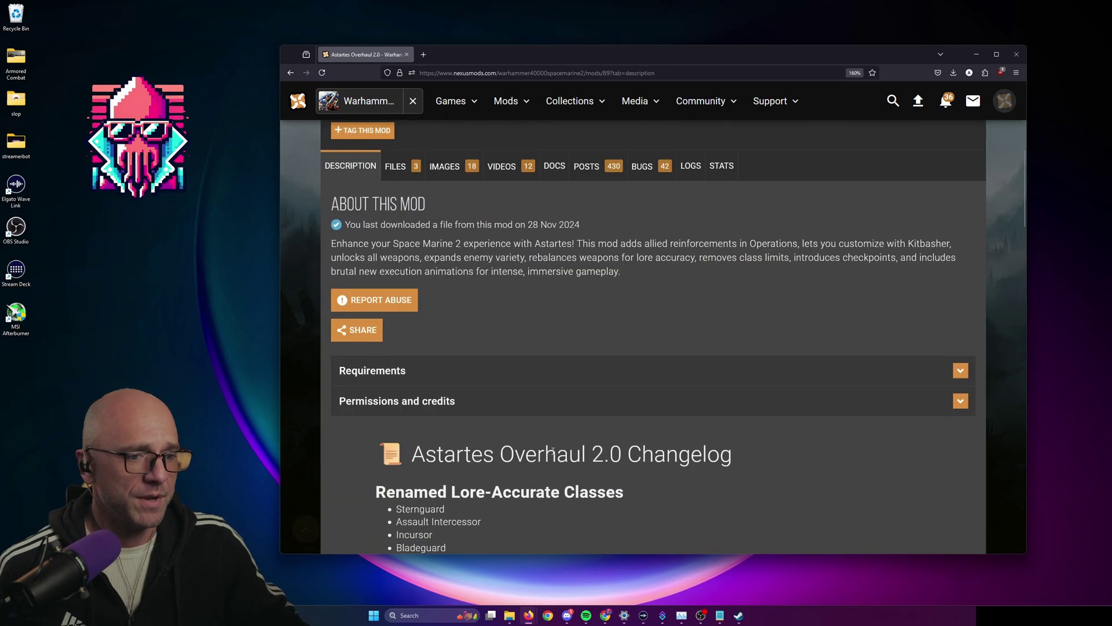
scroll(670, 358, "down", 12)
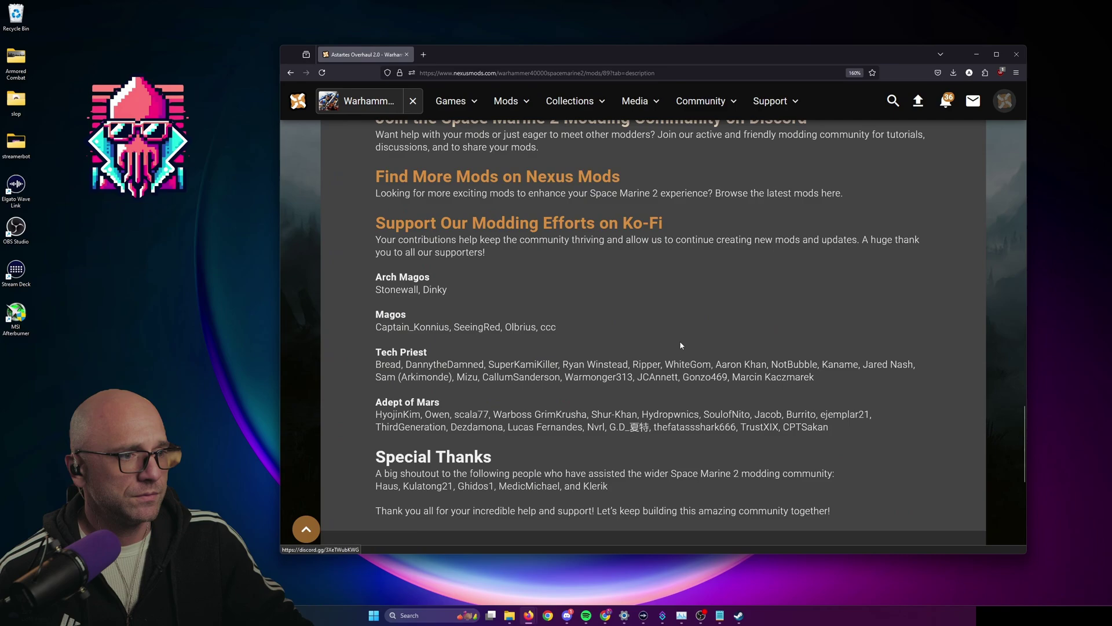
scroll(680, 341, "up", 5)
scroll(700, 416, "down", 3)
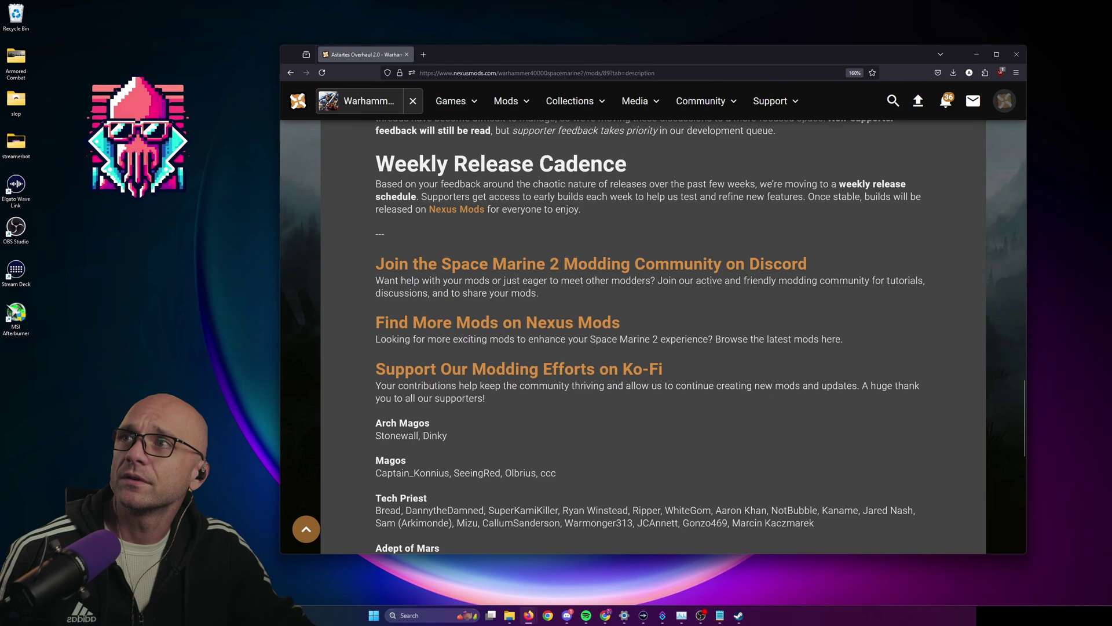
left_click(591, 264)
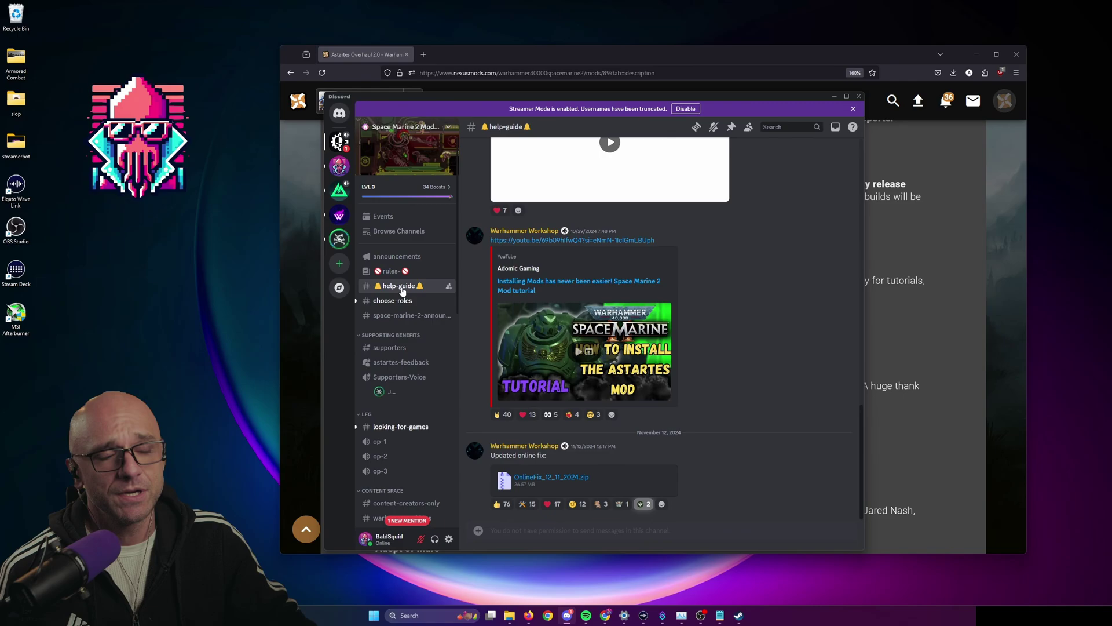
Open the Astartes 2 Deathwatch Edition zip from Downloads alongside the Space Marine 2 game folder.
left_click(551, 477)
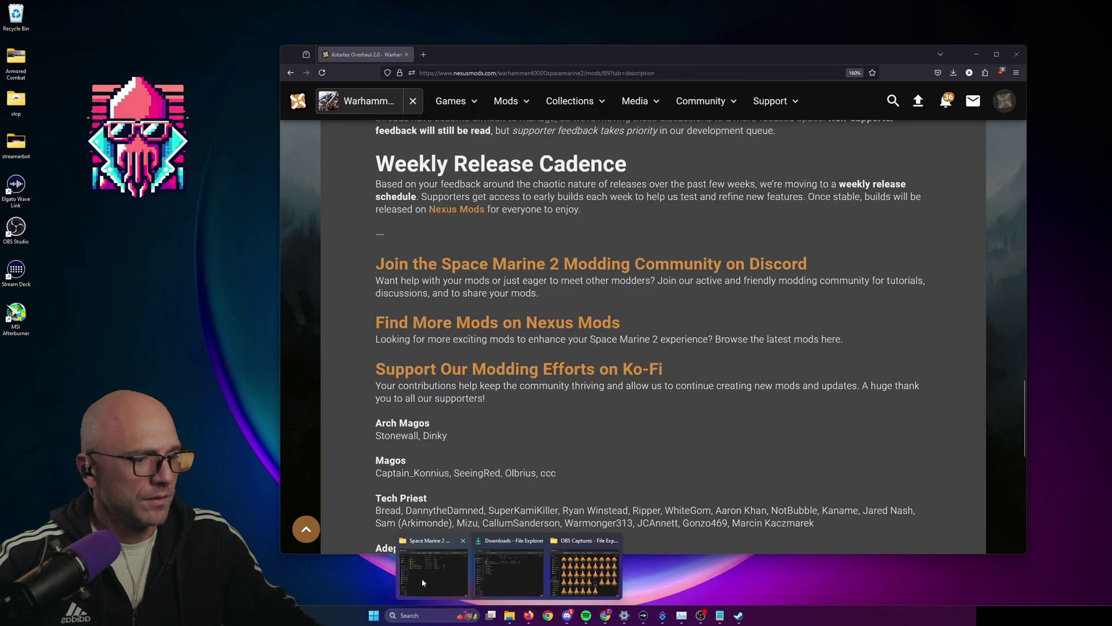
left_click(510, 615)
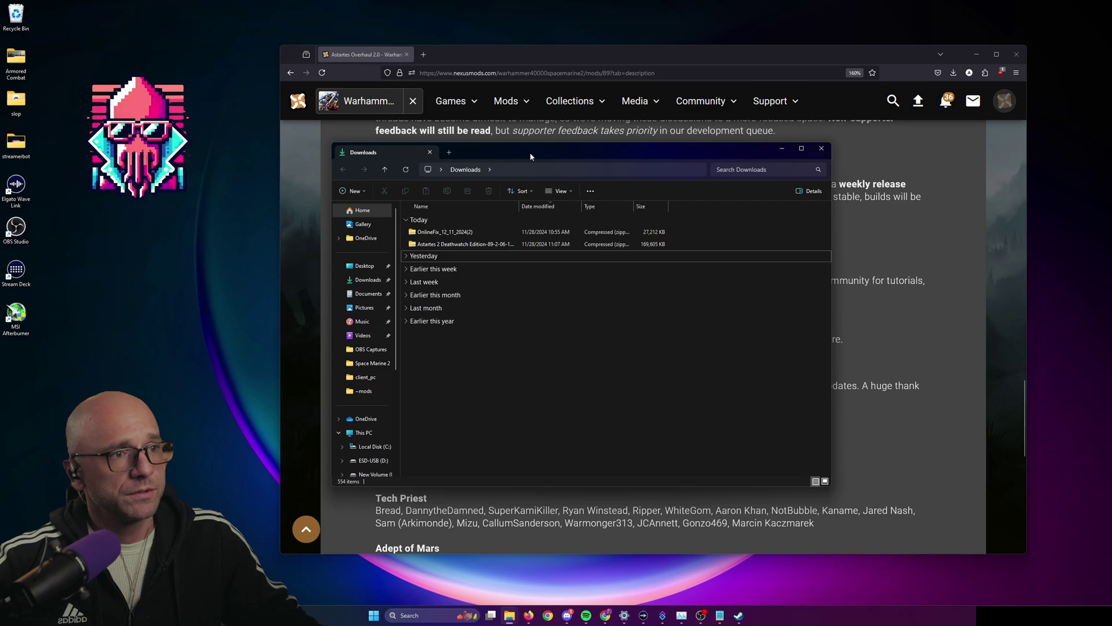
left_click_drag(529, 151, 630, 154)
double_click(561, 245)
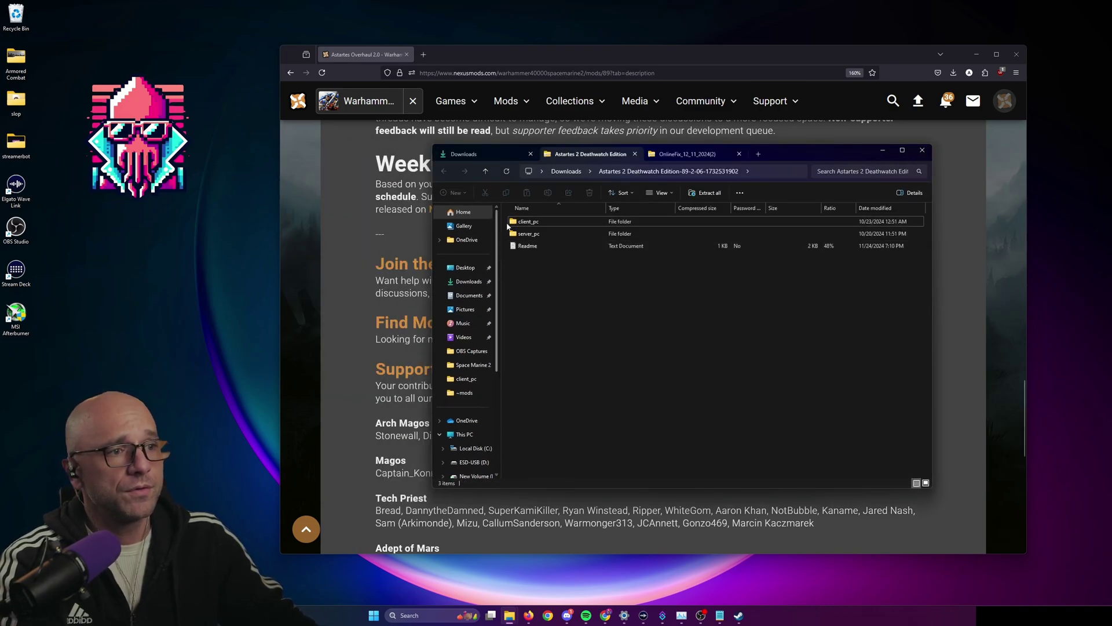
key("alt+Tab")
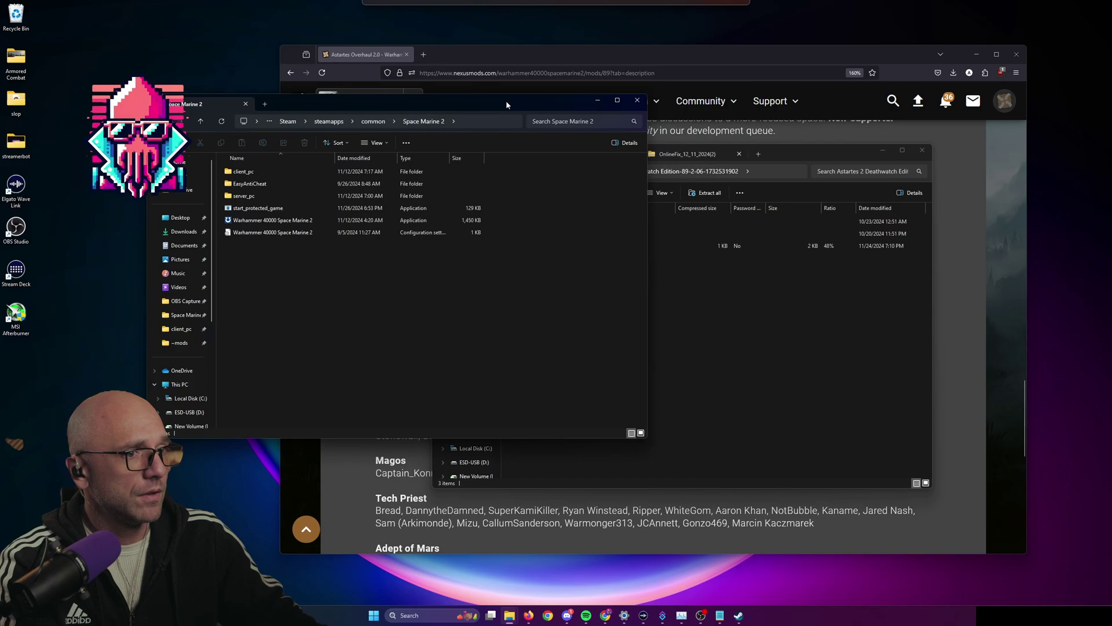
left_click_drag(506, 99, 475, 167)
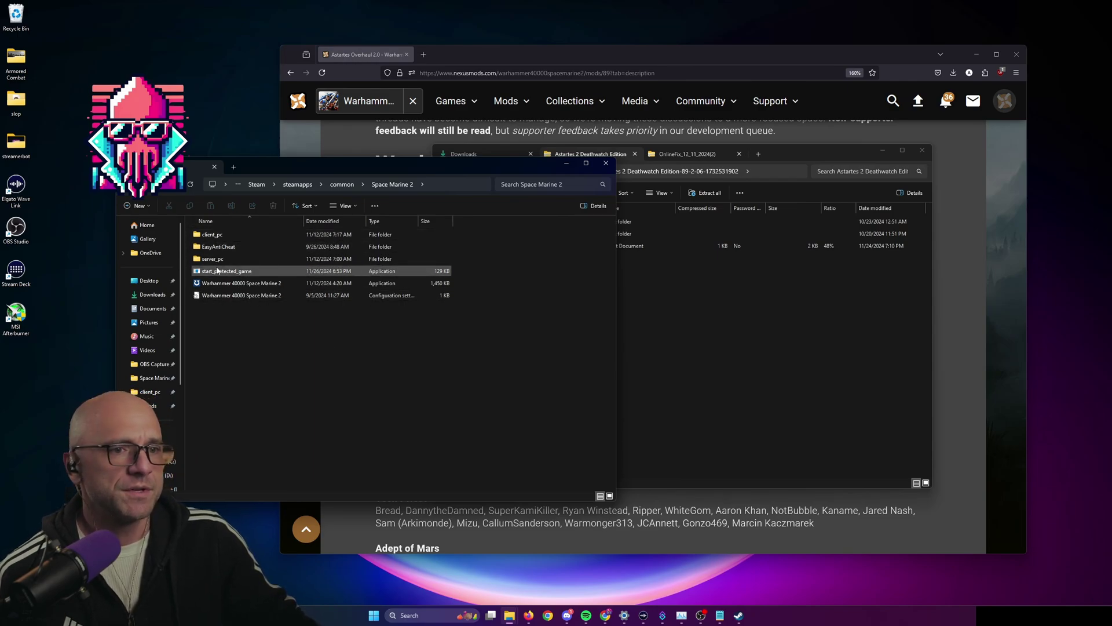
Copy the zip's client_pc and server_pc folders into Space Marine 2, replacing existing files.
left_click(718, 400)
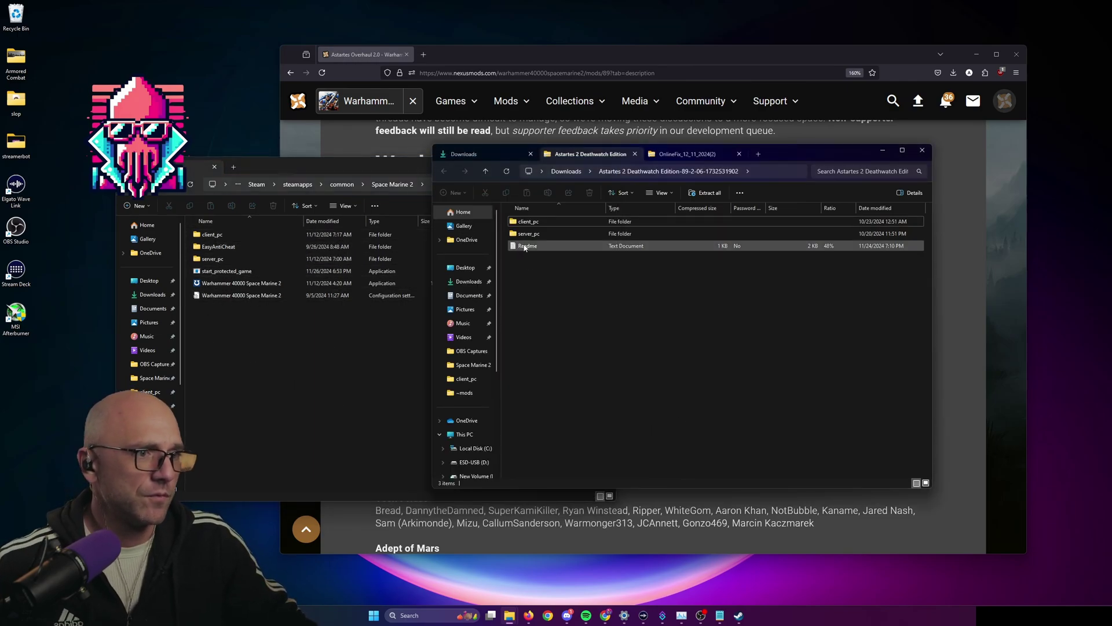
left_click(529, 234)
left_click(529, 221, "shift")
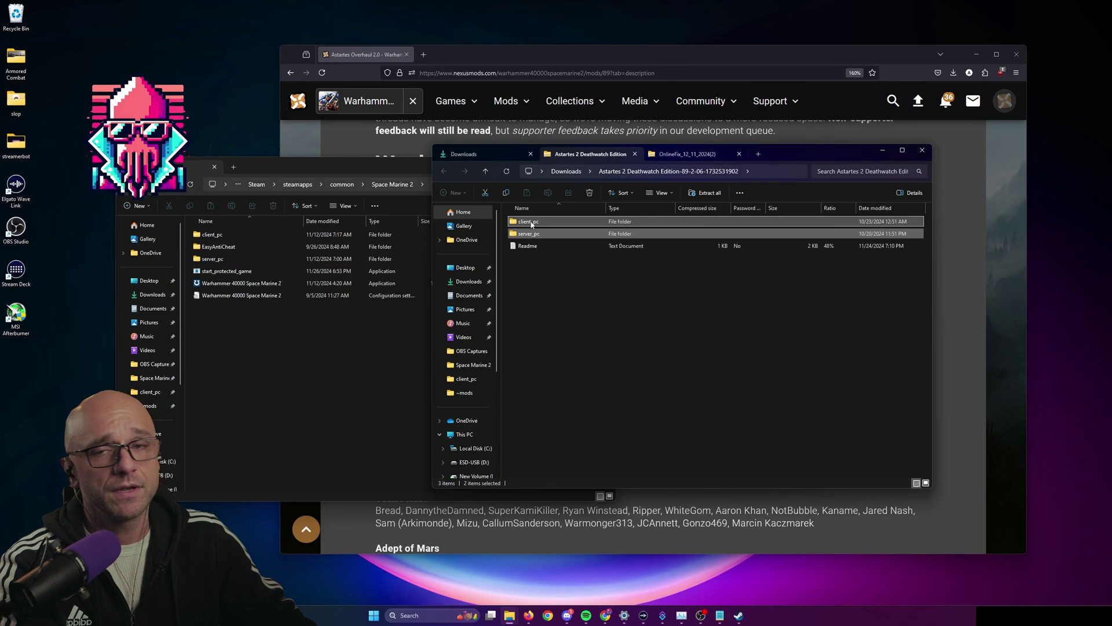
left_click_drag(533, 225, 488, 426)
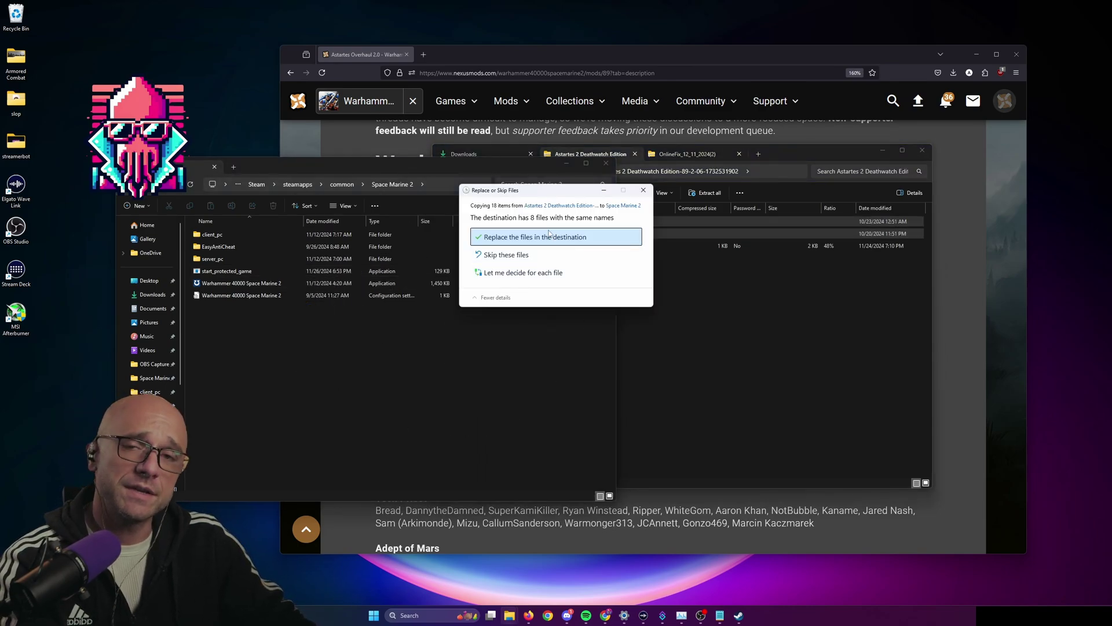
left_click(550, 235)
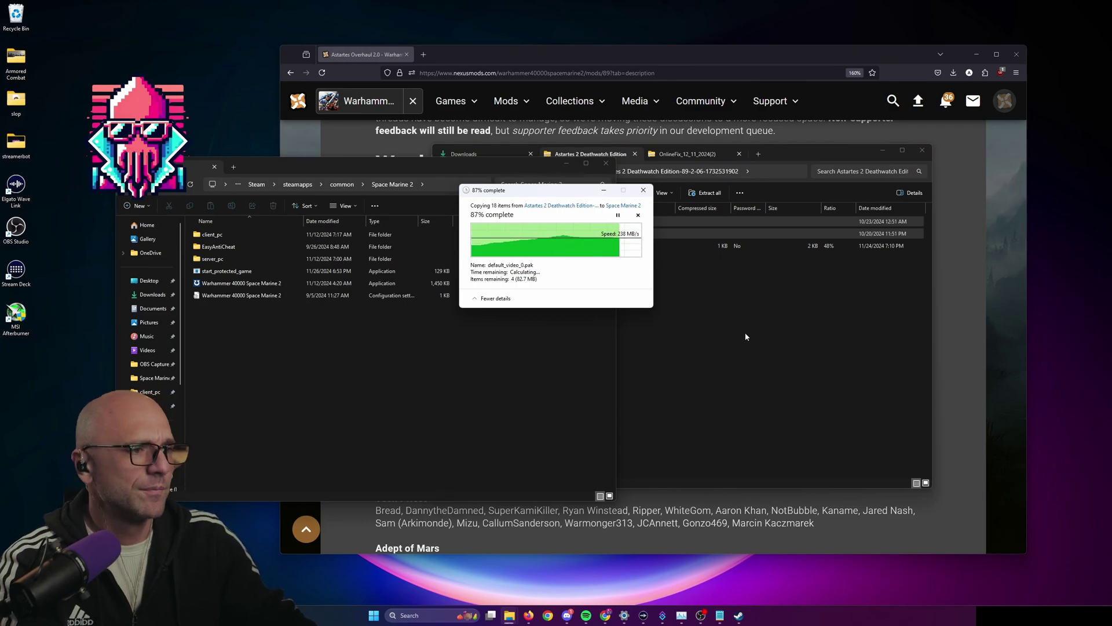
Copy client_pc and start_protected_game from OnlineFix_12_11_2024(2) into Space Marine 2, replacing existing files.
left_click(720, 328)
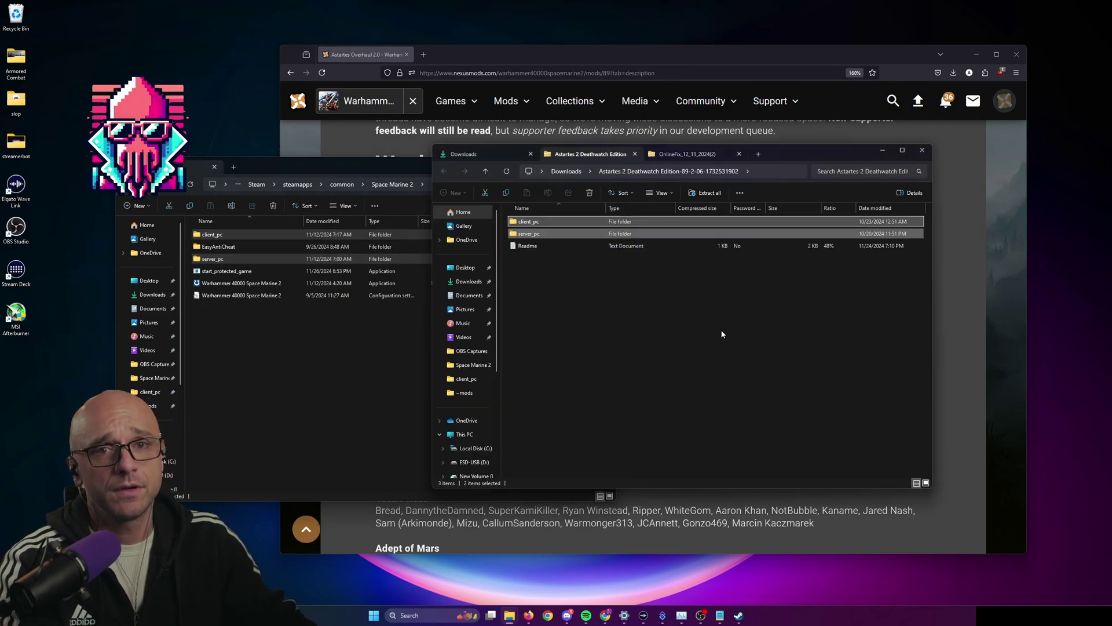
left_click(682, 156)
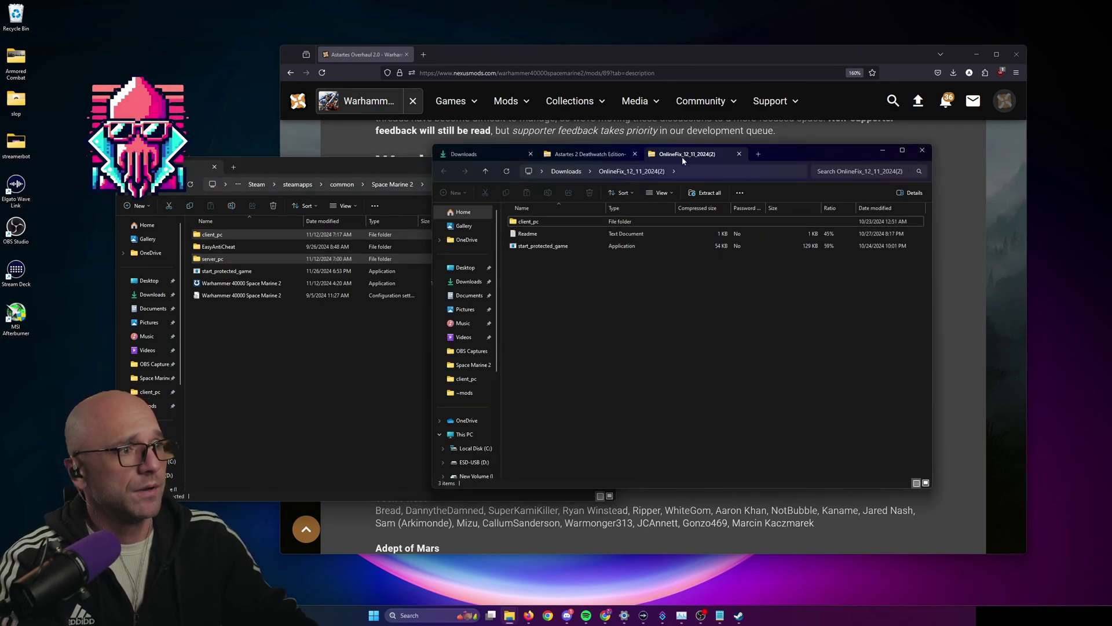
left_click(528, 221)
left_click(553, 248, "ctrl")
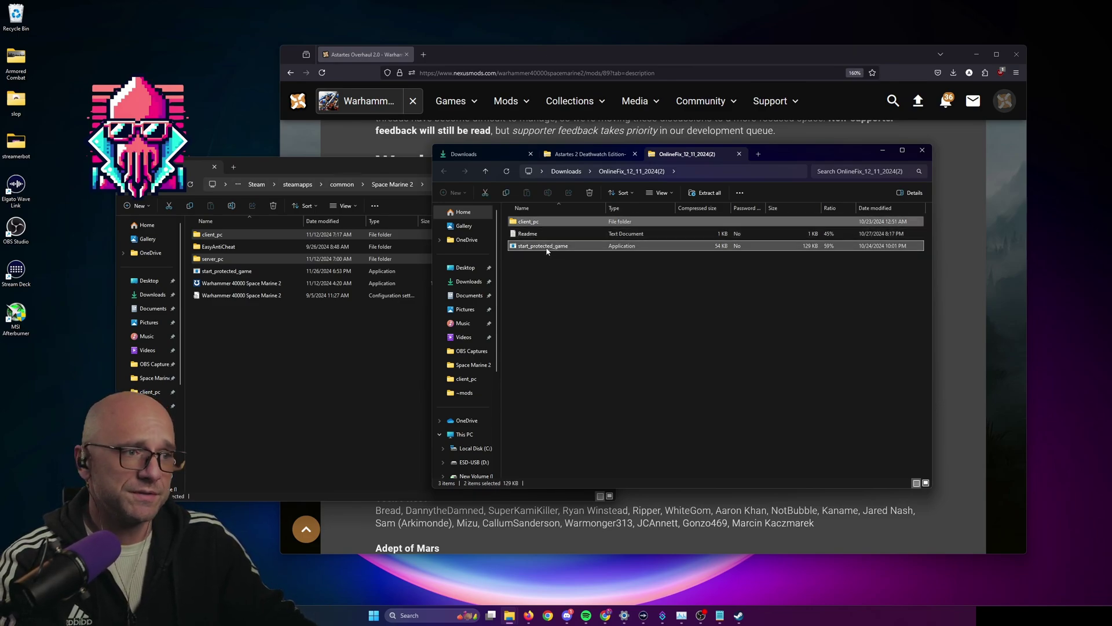
left_click_drag(543, 249, 279, 352)
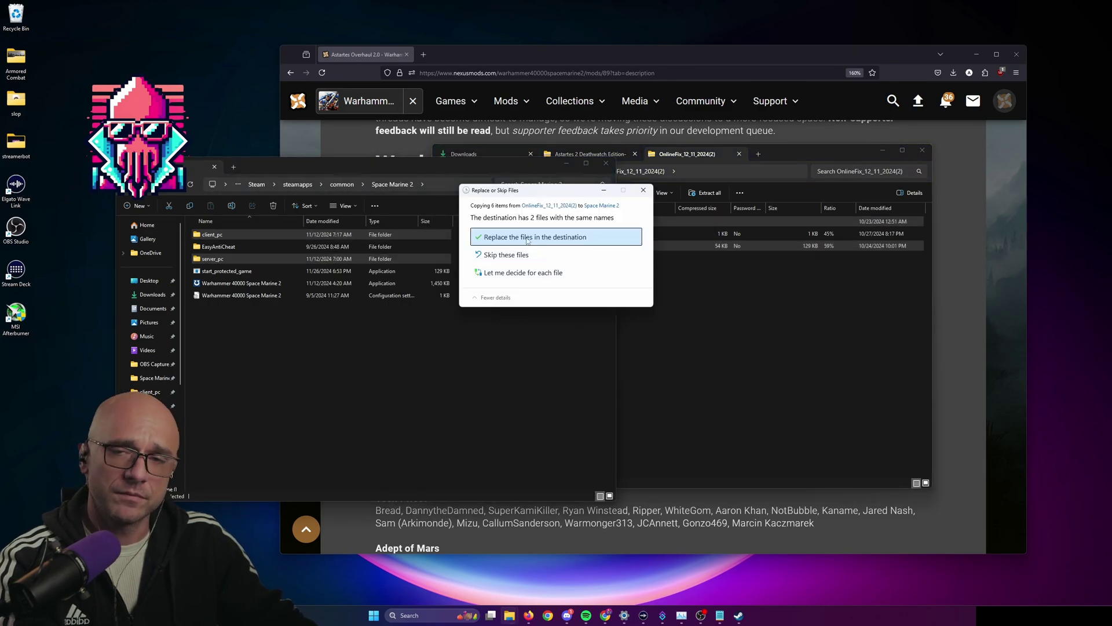
left_click(527, 240)
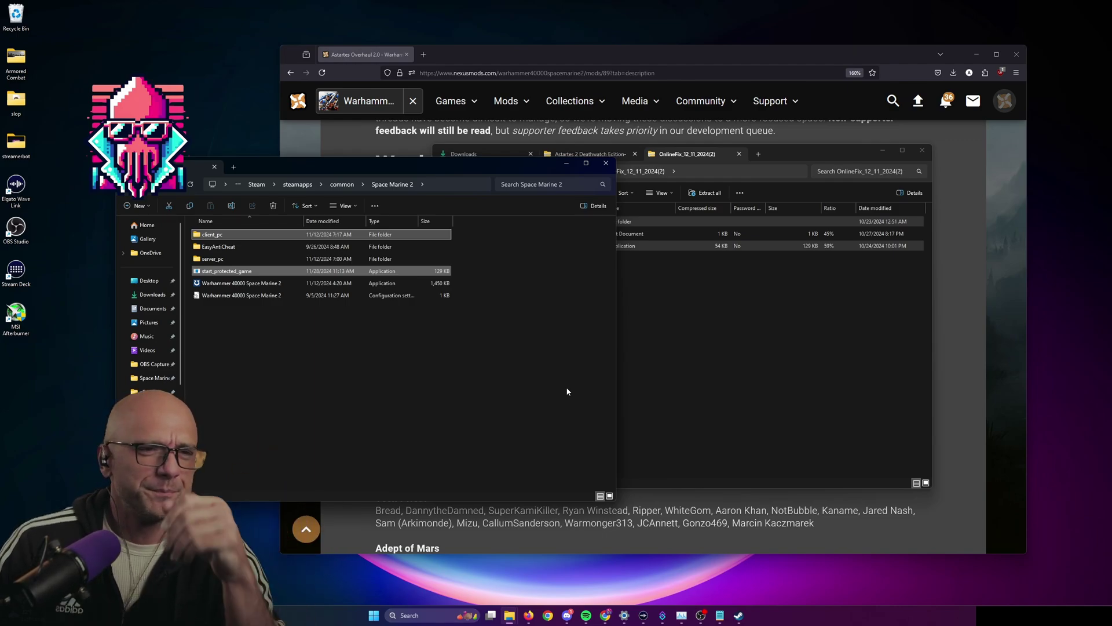
left_click(567, 392)
left_click(235, 277)
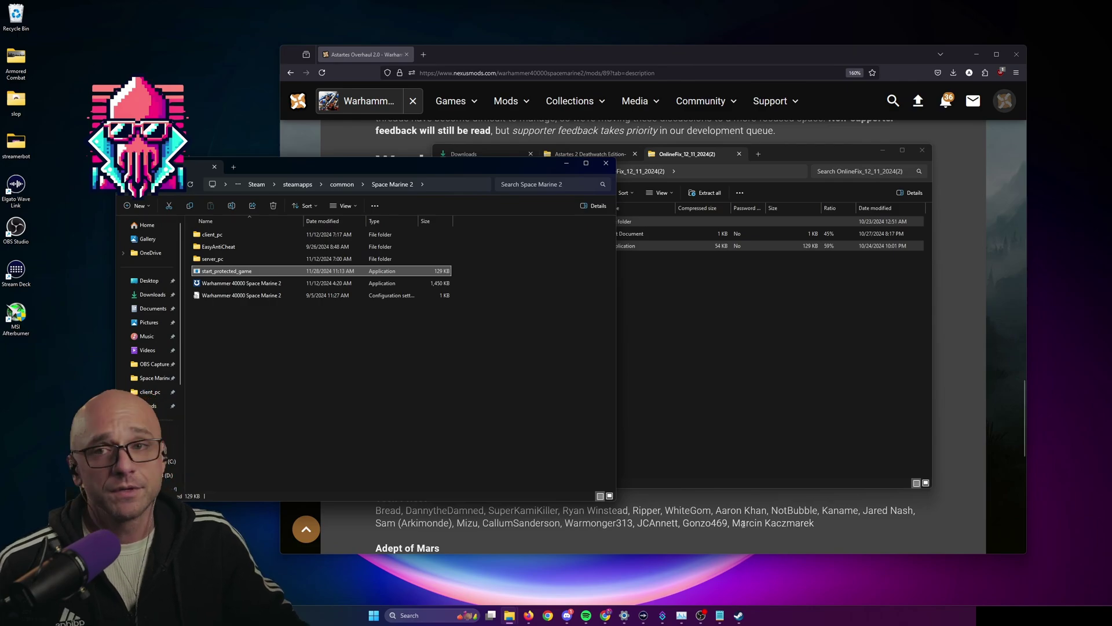
Open Properties for Warhammer 40,000: Space Marine 2 in the Steam library, on Installed Files (67.22 GB).
left_click(738, 615)
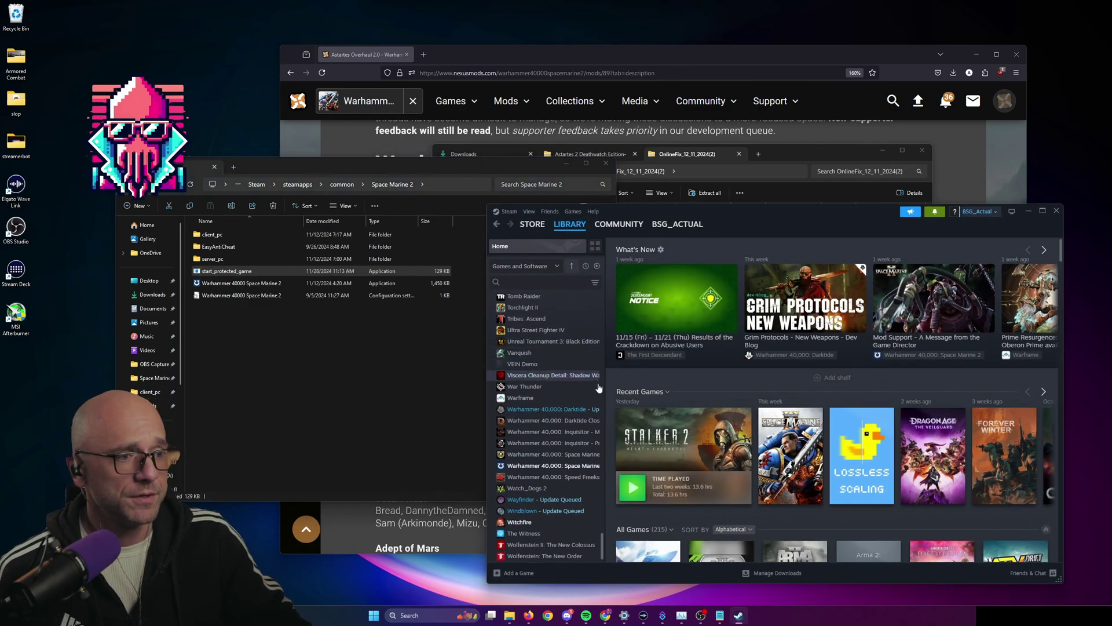
right_click(575, 470)
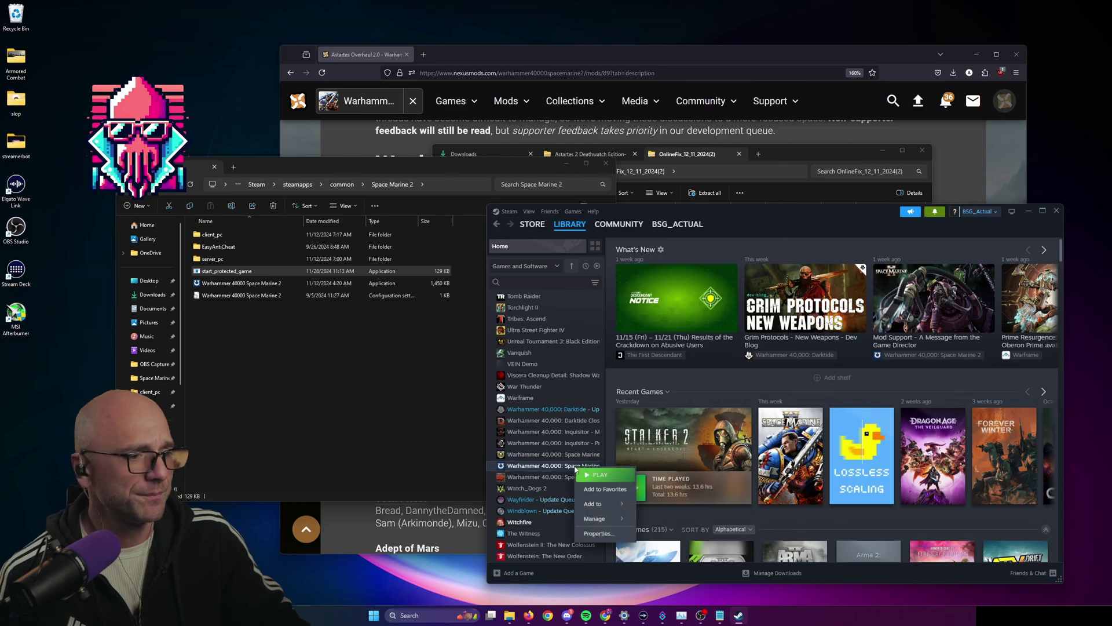
left_click(605, 530)
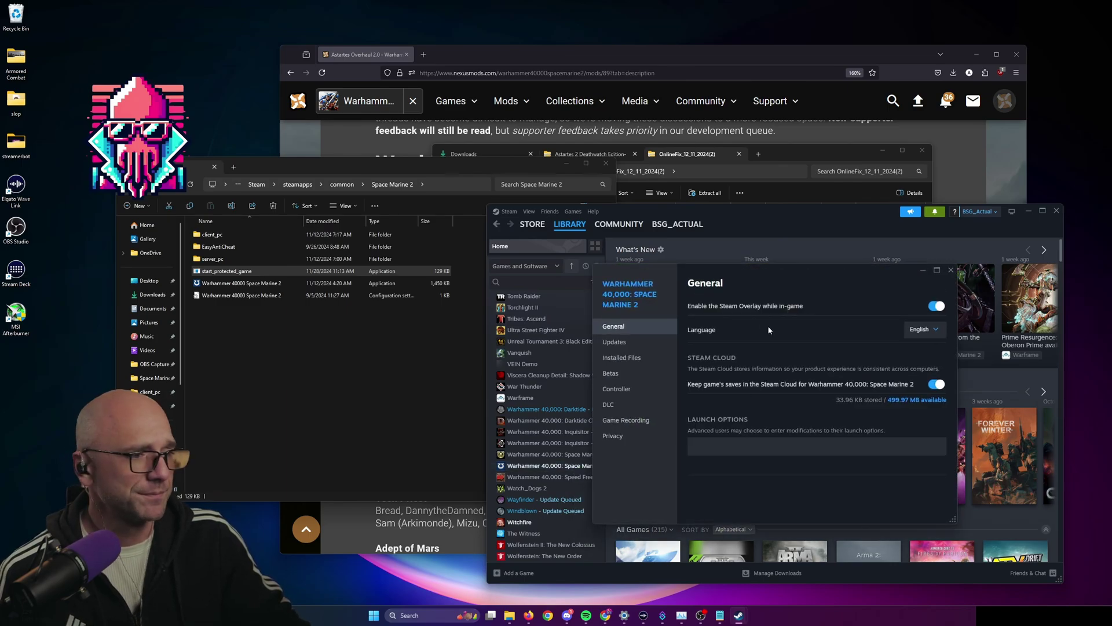
left_click(640, 359)
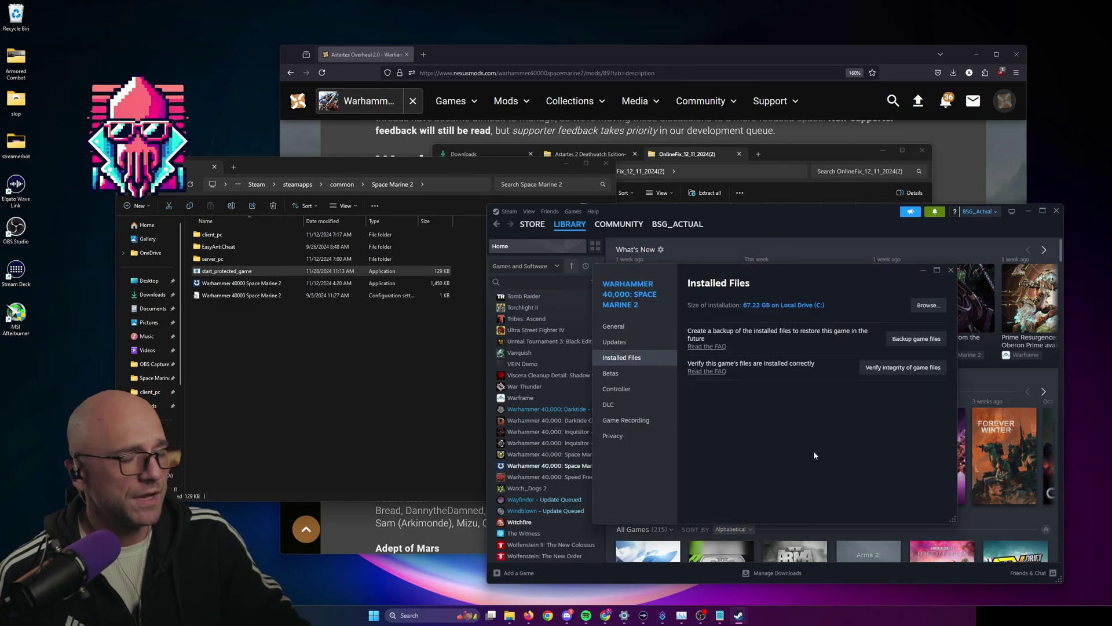